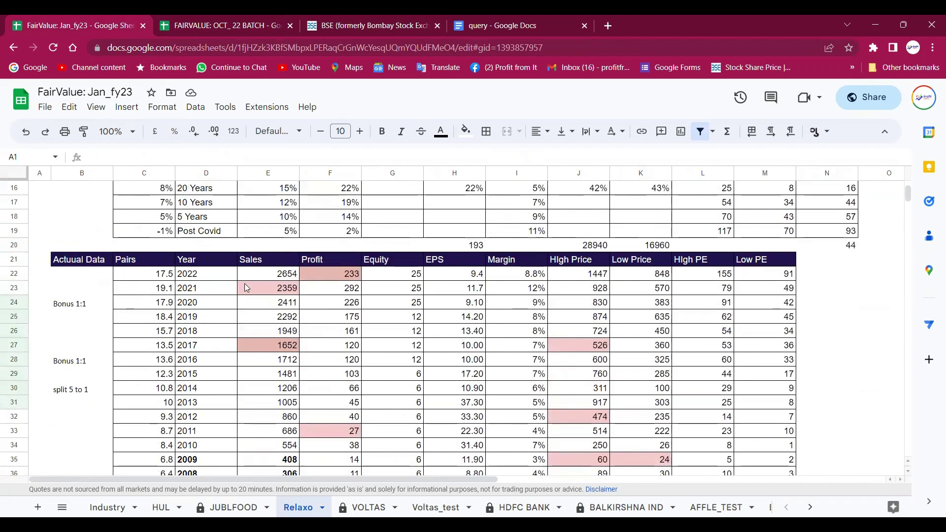
Sketch a freehand dip-and-recovery curve with the pen across the Growth table, mark points on its rising side, and clear the drawing
scroll(247, 287, "up", 2)
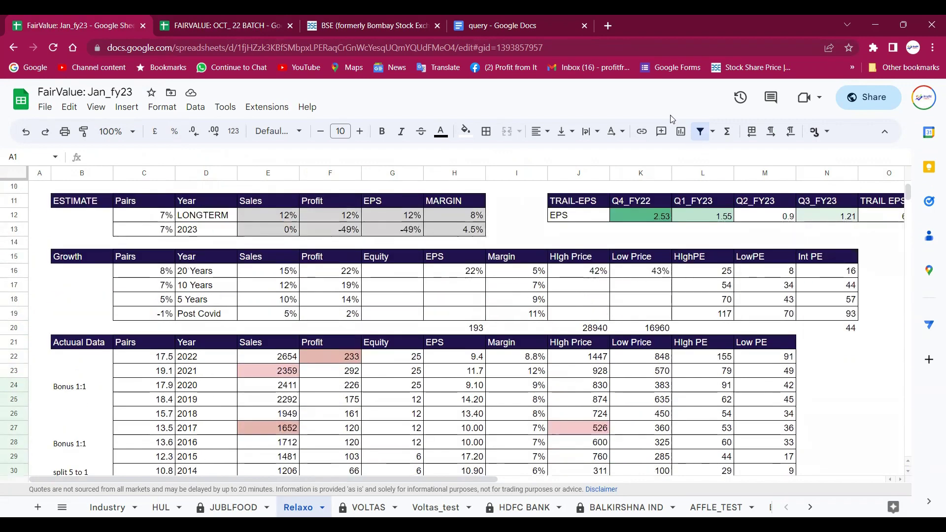
left_click_drag(383, 285, 408, 311)
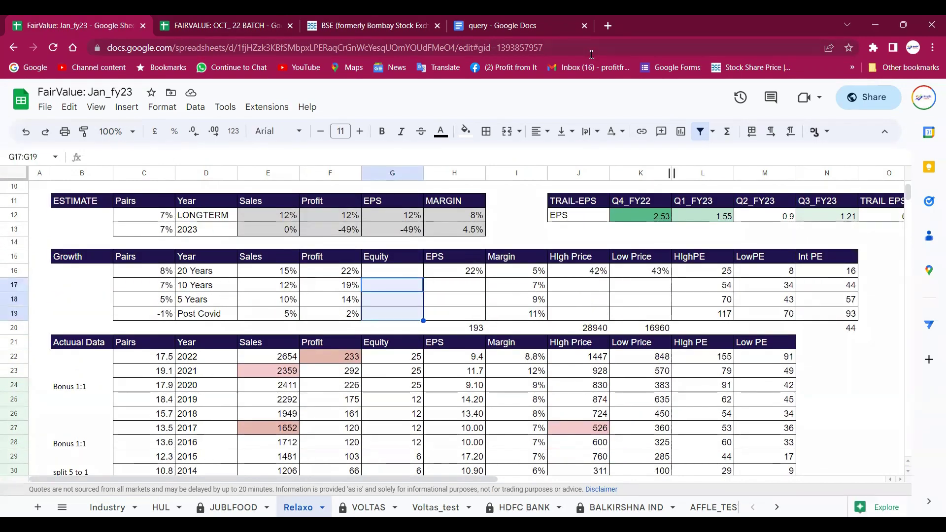
mouse_move(396, 282)
left_mouse_down()
mouse_move(507, 337)
mouse_move(553, 348)
mouse_move(703, 293)
left_mouse_up()
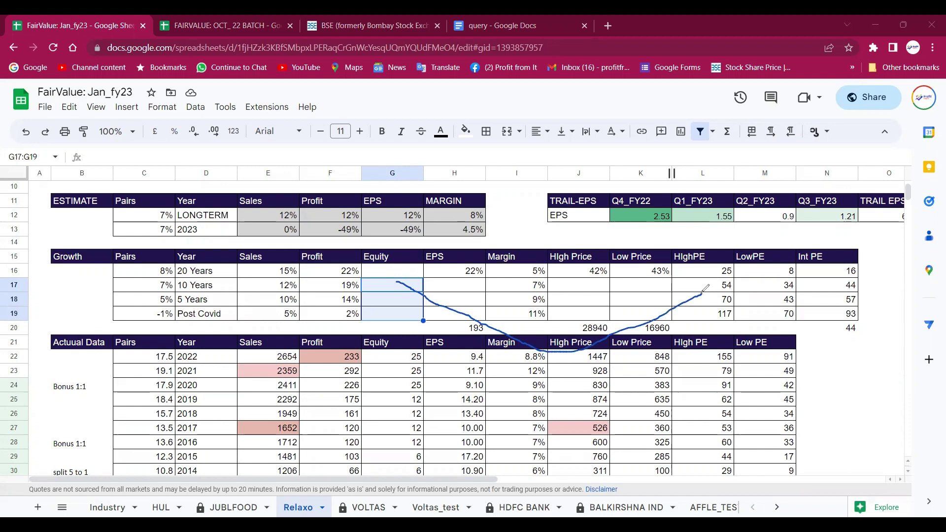
mouse_move(579, 350)
left_mouse_down()
mouse_move(585, 359)
mouse_move(605, 331)
mouse_move(616, 335)
left_mouse_up()
left_click_drag(640, 324, 635, 331)
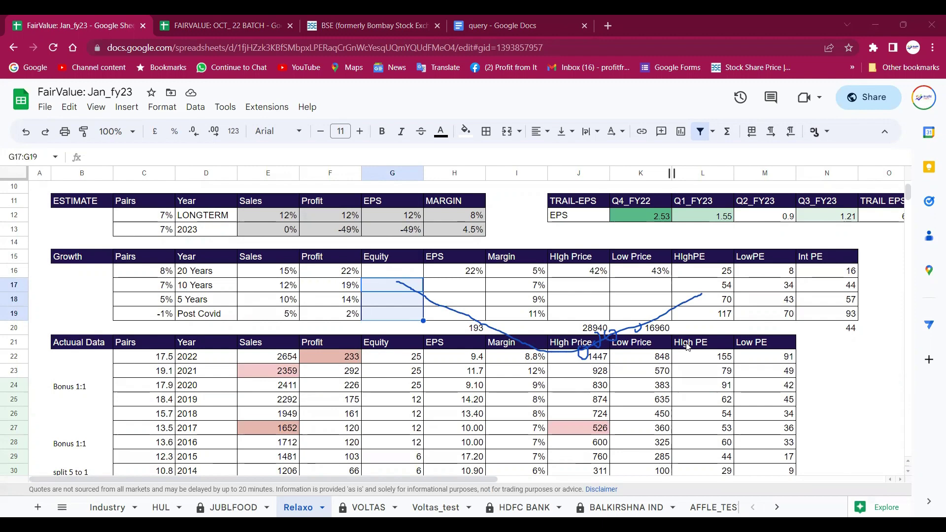
key("Escape")
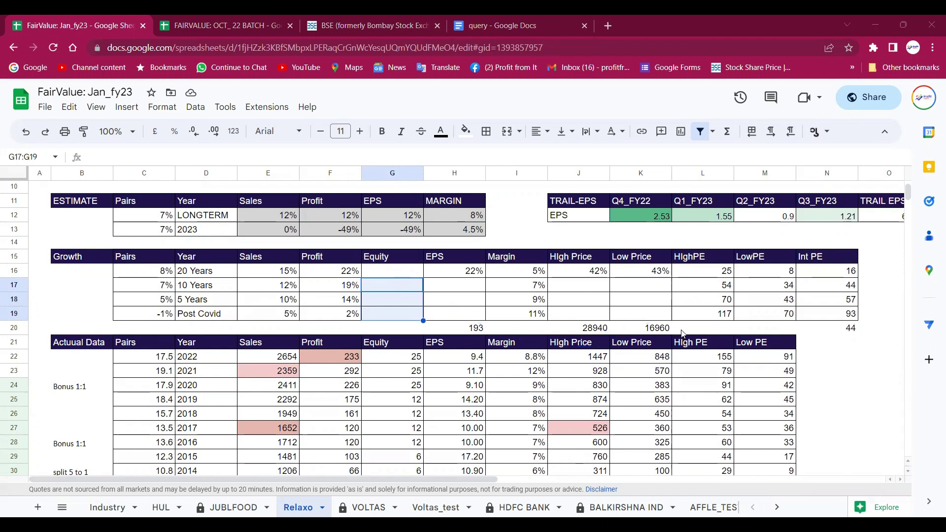
Look across row 15 from the Growth table to the 9M_FY_23 RESULT table and back to the Pairs column
left_click(636, 263)
key("Right")
key("Right")
key("Right")
key("Right")
key("Right")
key("Right")
key("Right")
key("Right")
key("Right")
key("Right")
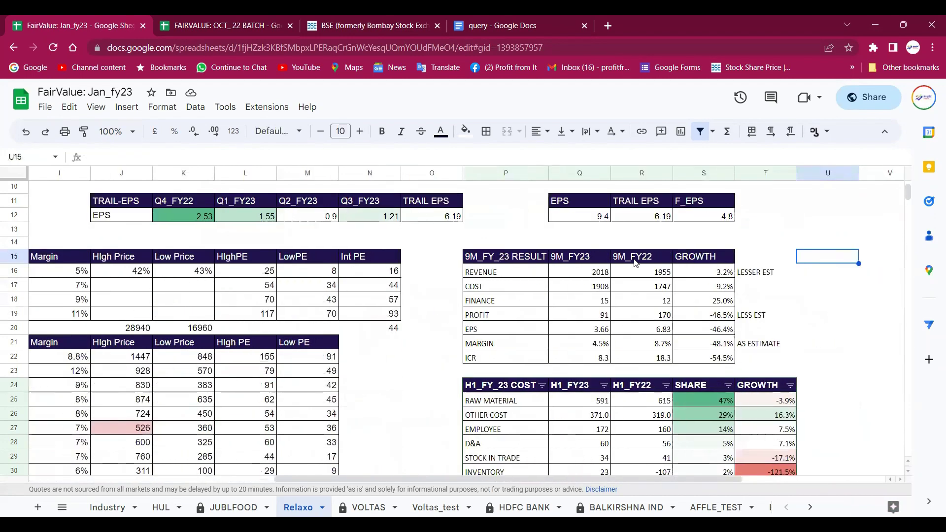
key("Left")
key("Left")
key("Left")
key("Left")
key("Left")
key("Left")
key("Left")
key("Left")
key("Left")
key("Left")
key("Left")
key("Left")
key("Left")
key("Left")
key("Left")
key("Left")
key("Left")
key("Left")
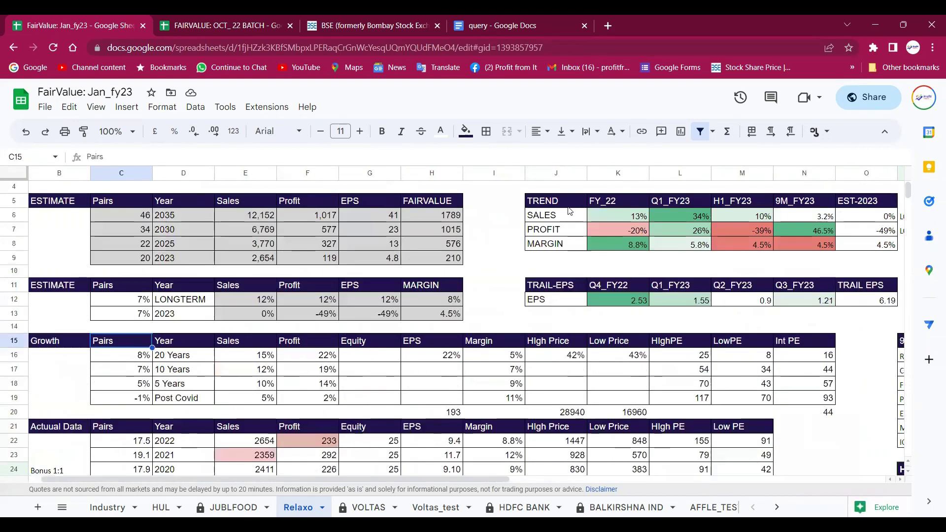
Check the FY_22 sales, profit and margin figures in the TREND table
left_click(569, 207)
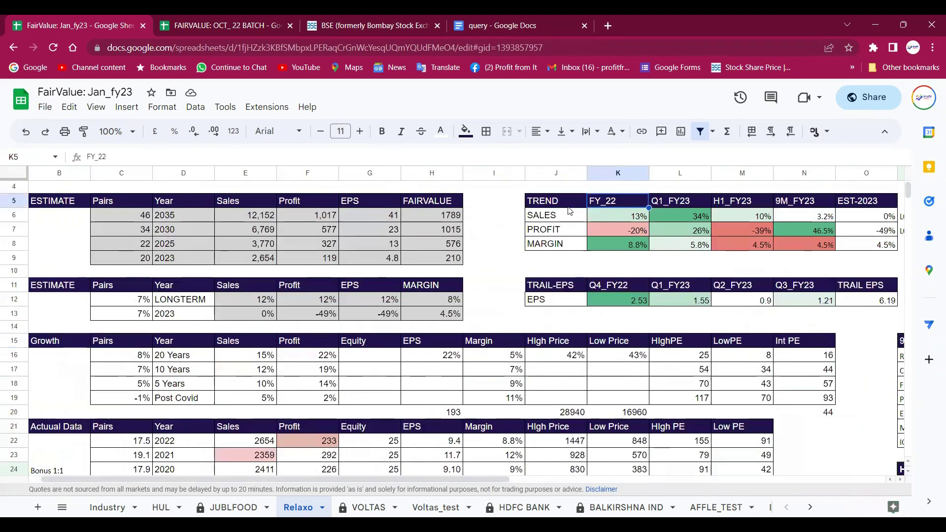
left_click(636, 221)
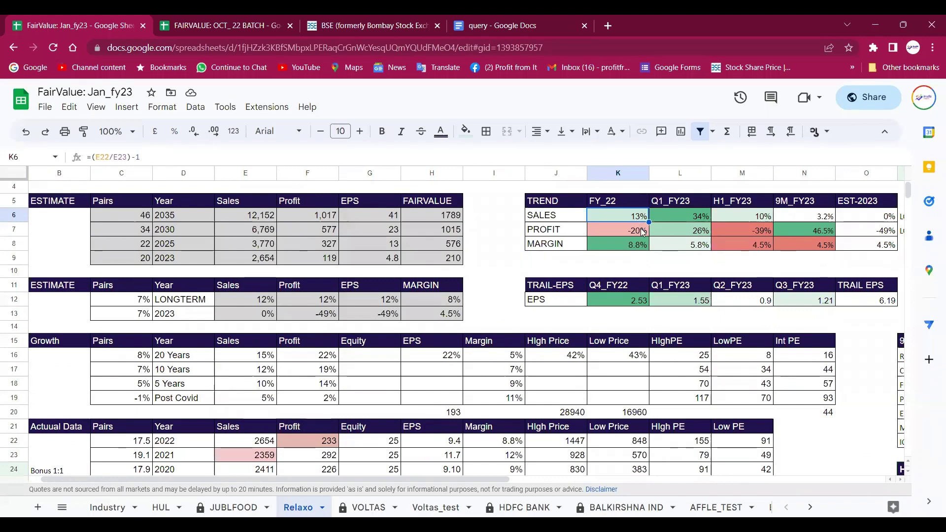
left_click(642, 233)
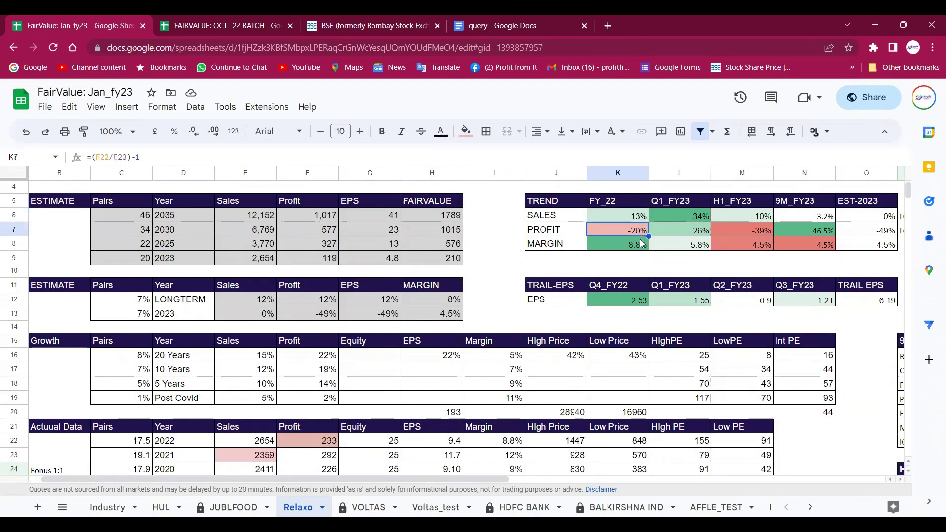
left_click(641, 243)
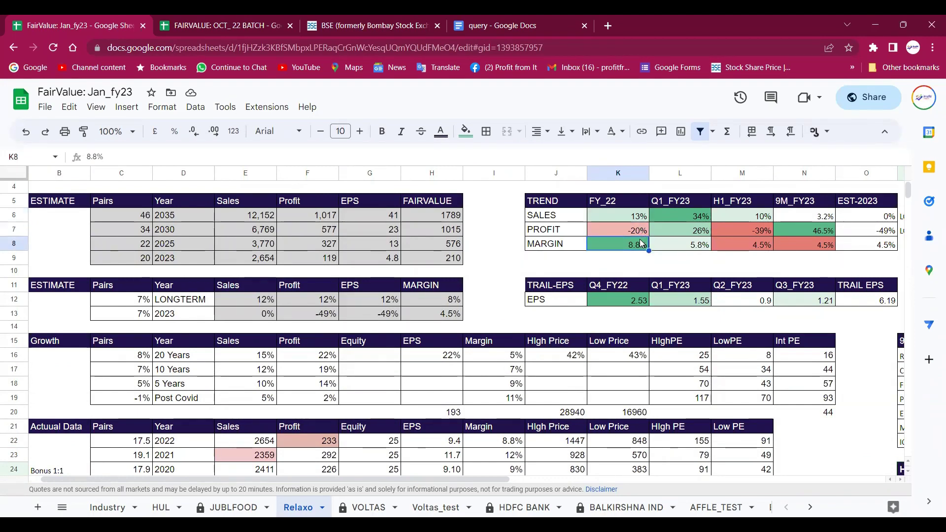
Annotate the Q1_FY23 trend column with a curved line to a circled handwritten note and a cross, and erase the drawing
left_click(705, 219)
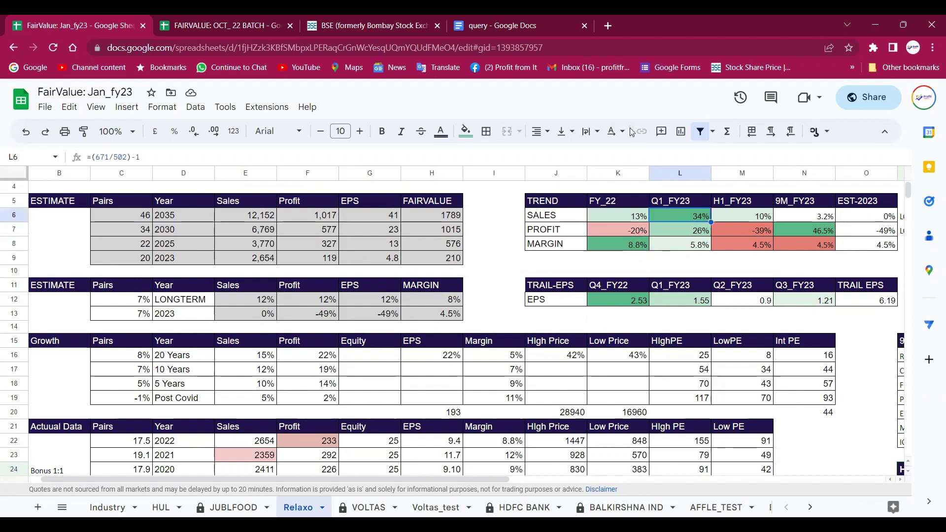
mouse_move(681, 191)
left_mouse_down()
mouse_move(640, 160)
mouse_move(518, 188)
mouse_move(521, 208)
mouse_move(523, 191)
mouse_move(548, 216)
left_mouse_up()
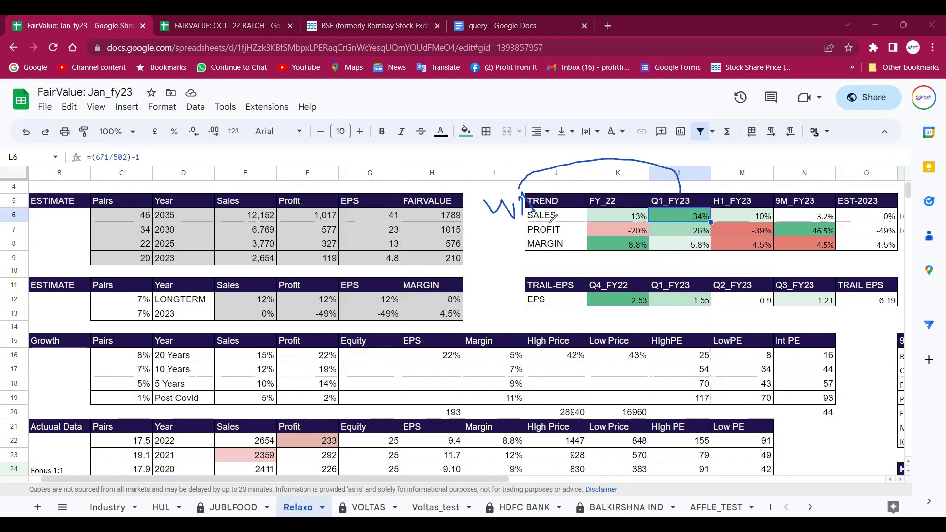
mouse_move(529, 186)
left_mouse_down()
mouse_move(485, 212)
mouse_move(547, 189)
left_mouse_up()
mouse_move(473, 259)
left_mouse_down()
mouse_move(507, 268)
mouse_move(482, 279)
left_mouse_up()
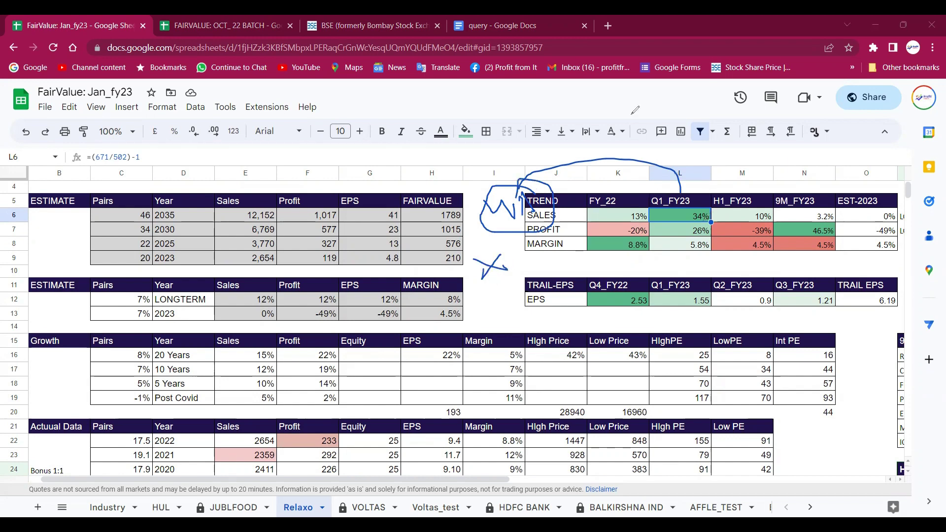
key("e")
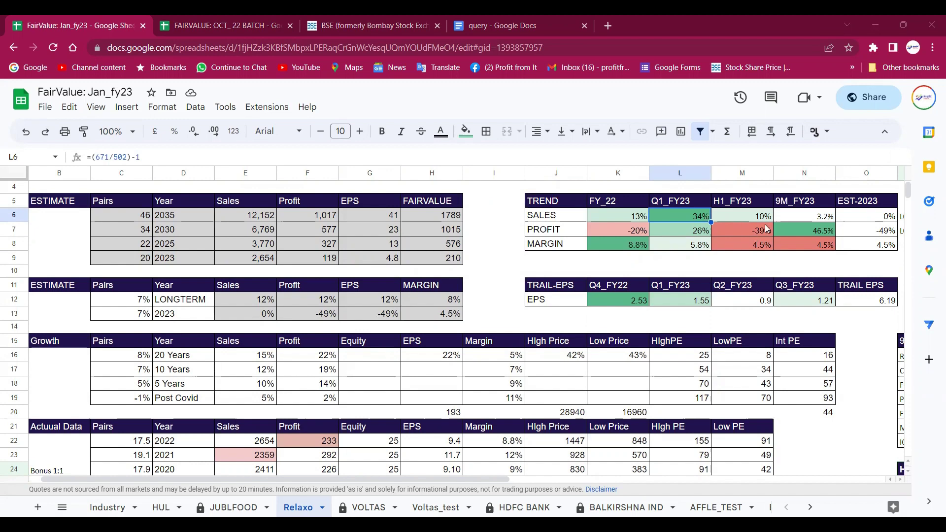
Examine the H1_FY23 sales, profit and margin figures in the TREND table, comparing the margin with FY_22 and Q1_FY23
key("Right")
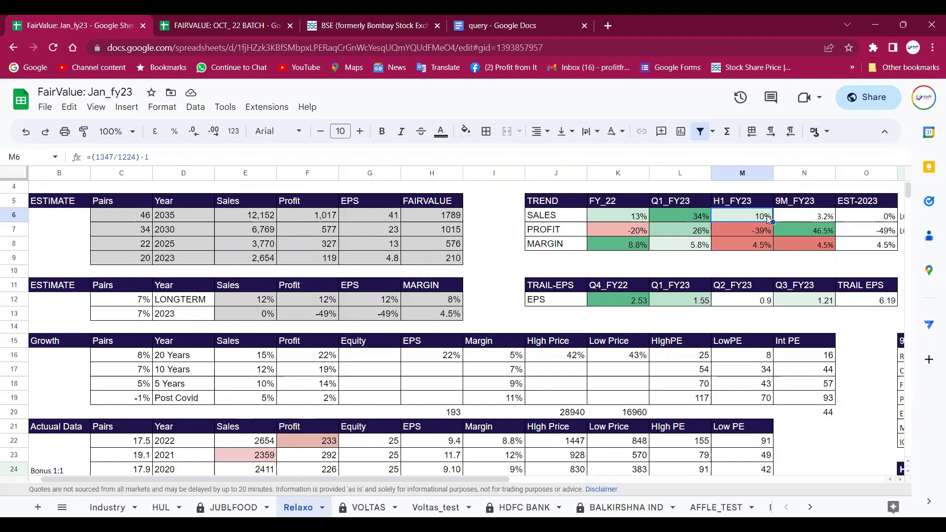
left_click(619, 244)
left_click(695, 244)
left_click(730, 244)
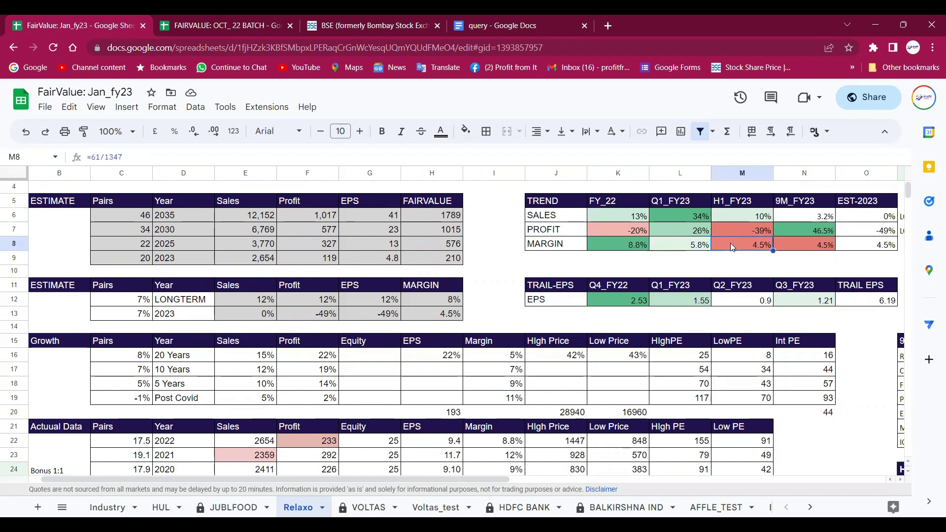
left_click(757, 234)
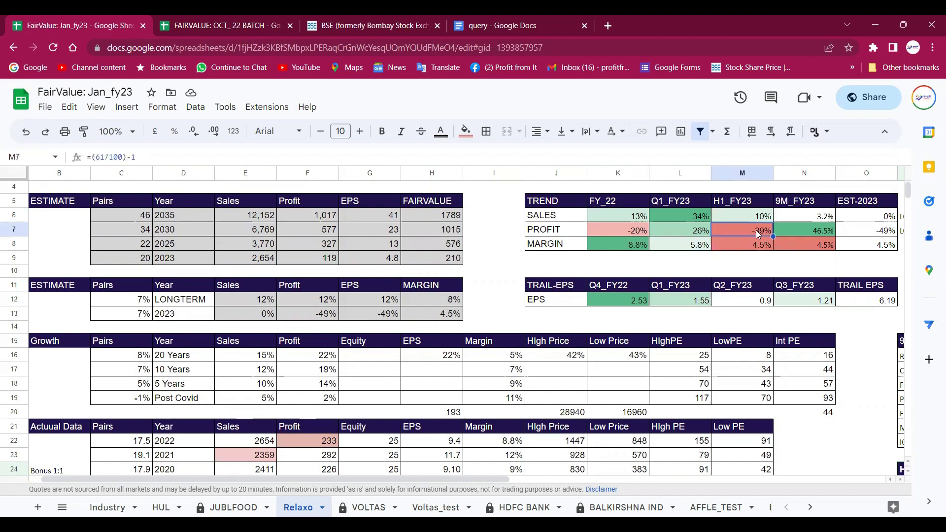
left_click_drag(756, 207, 762, 249)
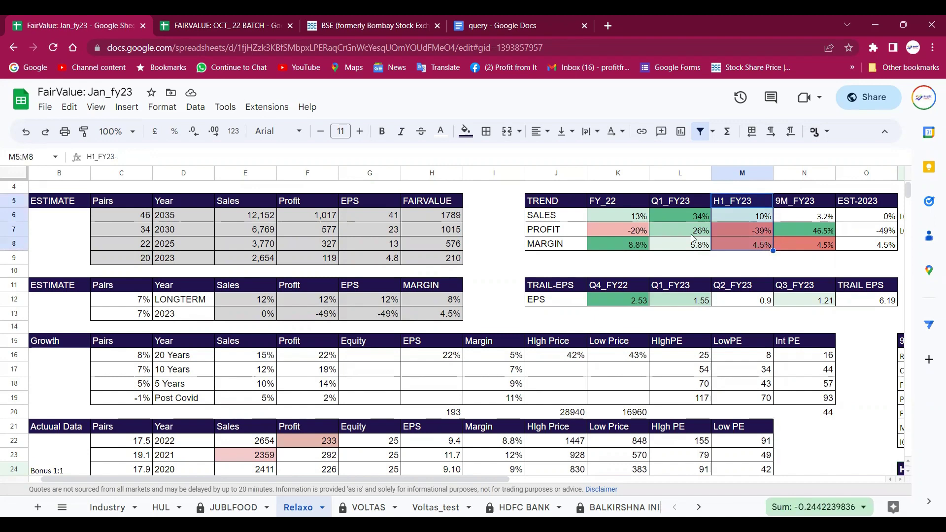
Examine the 9M_FY23 sales and margin figures in the TREND table and the columns beside it
left_click(808, 206)
key("Right")
key("Right")
key("Right")
key("Right")
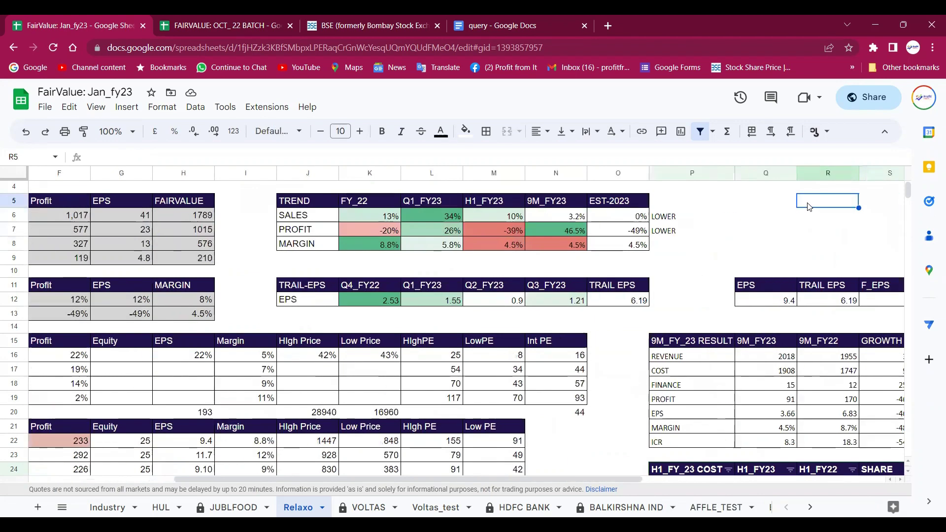
key("Left")
key("Left")
key("Left")
key("Left")
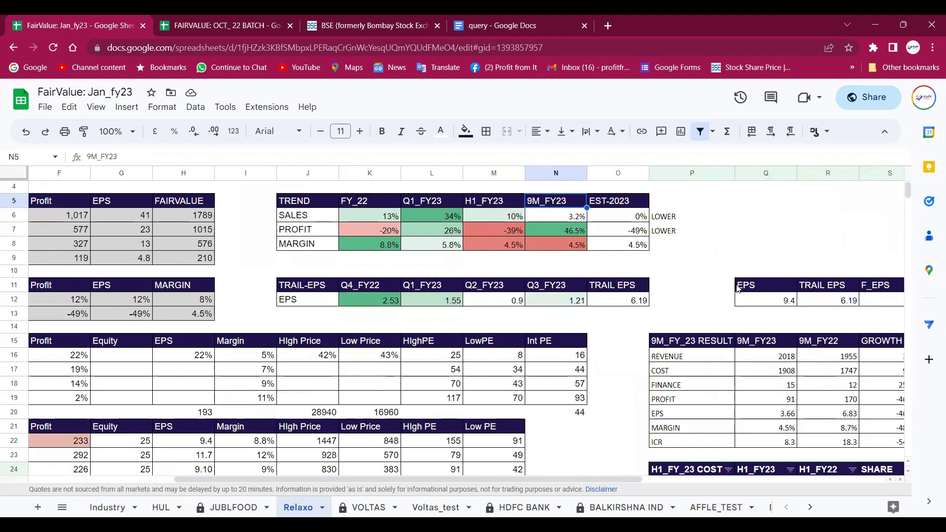
key("Down")
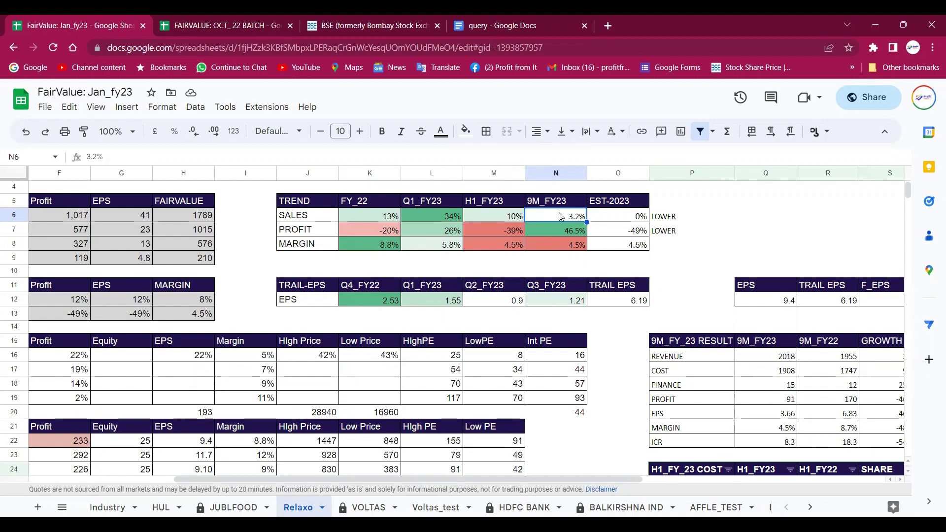
left_click(571, 246)
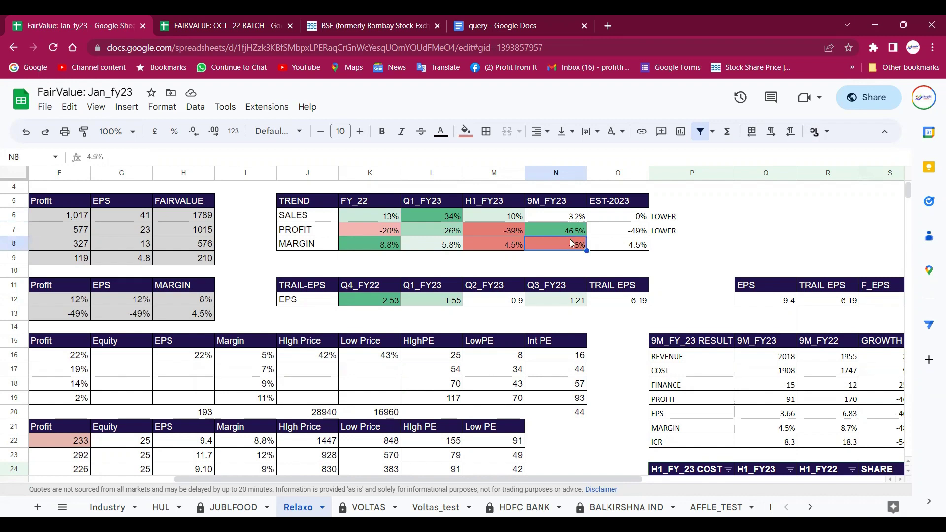
Check the profit growth in the 9M_FY_23 RESULT table and set the 9M_FY23 profit in the TREND table to -47%
left_click(780, 402)
key("Right")
key("Right")
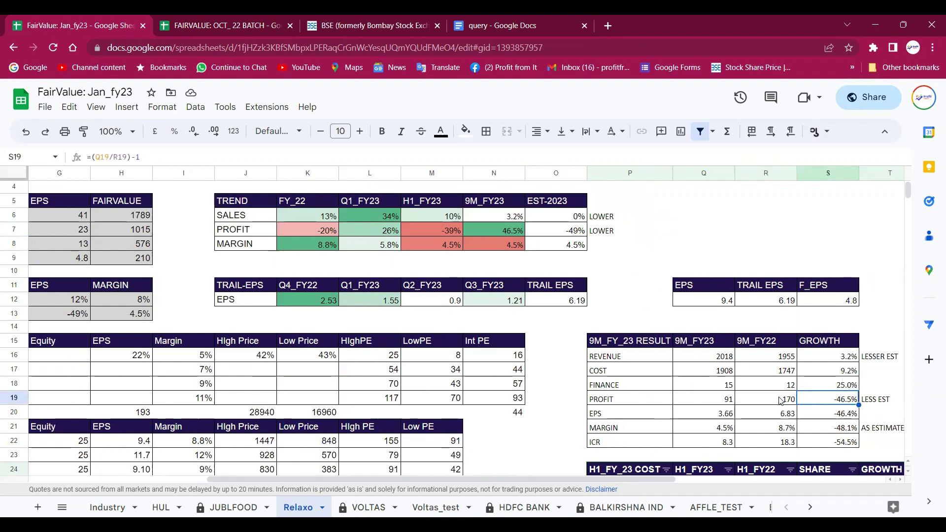
left_click(781, 401)
left_click(495, 232)
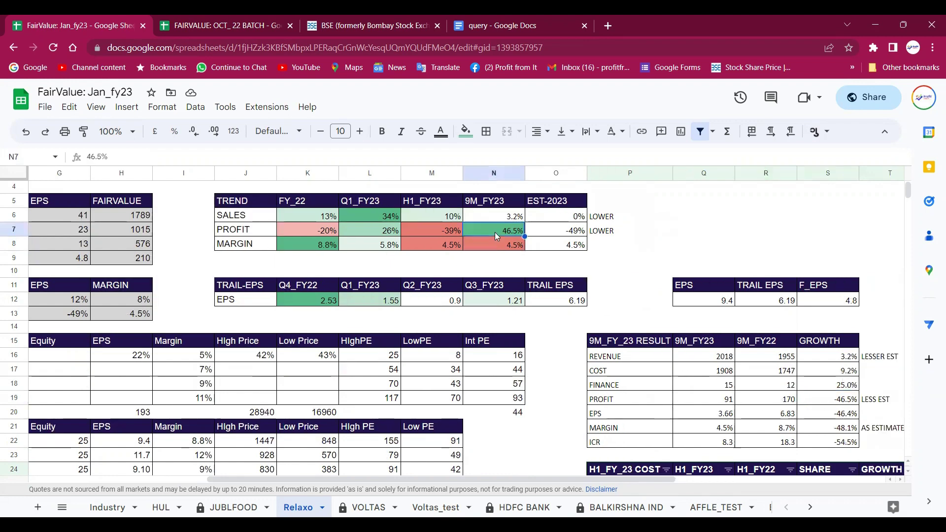
type("-47%")
key("Return")
key("Up")
key("Left")
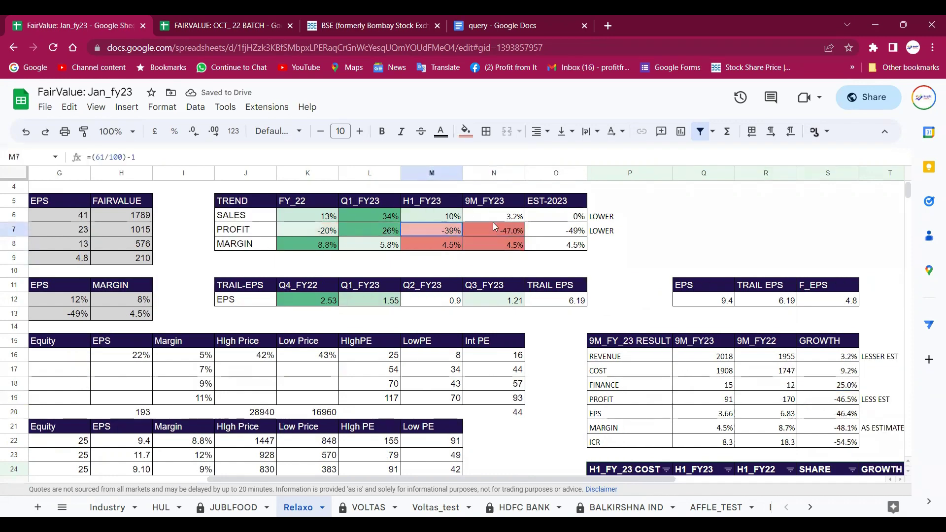
left_click(495, 230)
Highlight the 9M_FY23 trend column, and select the sales growth figures from FY_22 through 9M_FY23
left_click_drag(512, 204, 511, 249)
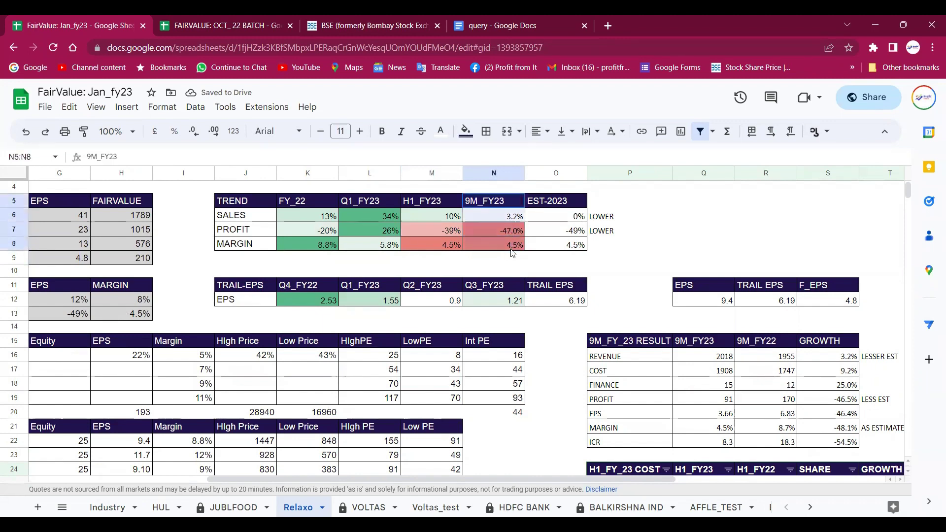
left_click(515, 220)
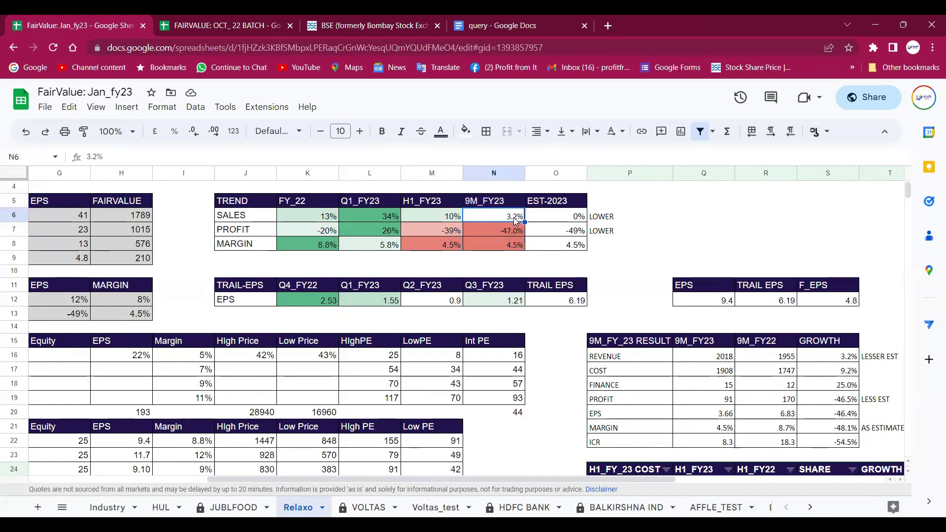
left_click_drag(333, 222, 510, 220)
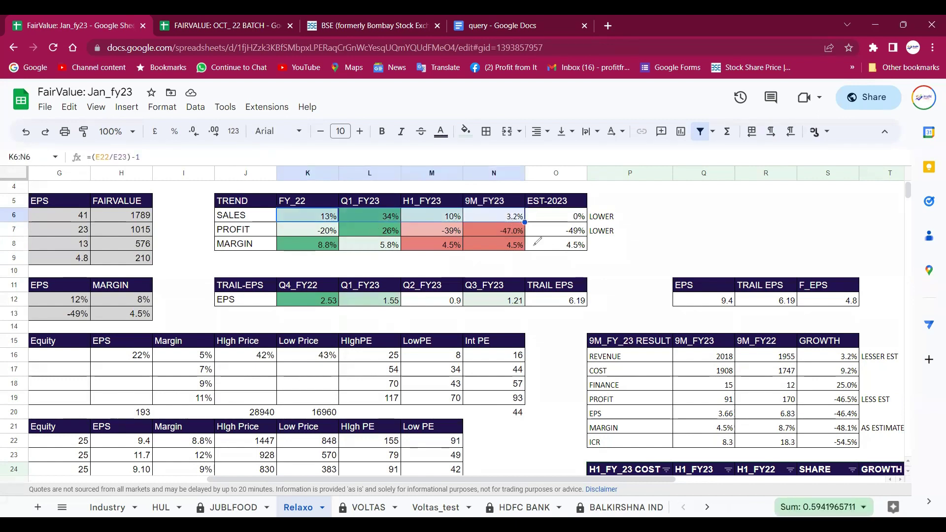
Mark the declining trend with freehand arrows below and beside the TREND table, write Q4, and circle the 9M_FY23 sales figure with an arrow from it
left_click_drag(624, 210, 630, 213)
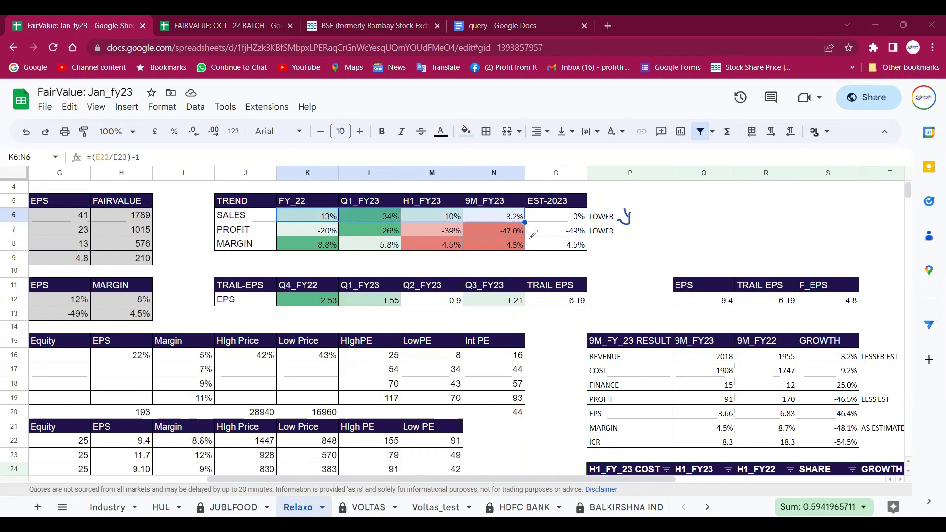
mouse_move(352, 261)
left_mouse_down()
mouse_move(588, 265)
mouse_move(572, 272)
left_mouse_up()
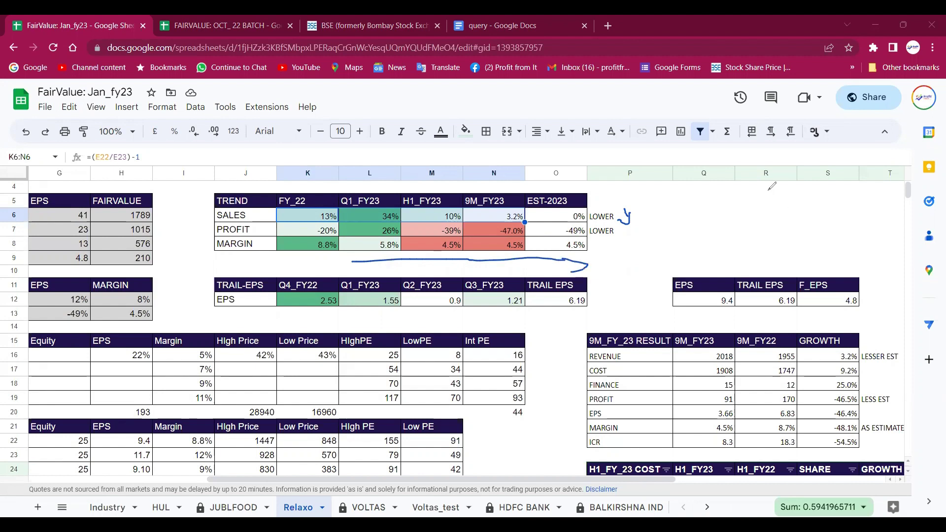
left_click_drag(671, 196, 685, 231)
mouse_move(698, 191)
left_mouse_down()
mouse_move(706, 245)
mouse_move(727, 223)
left_mouse_up()
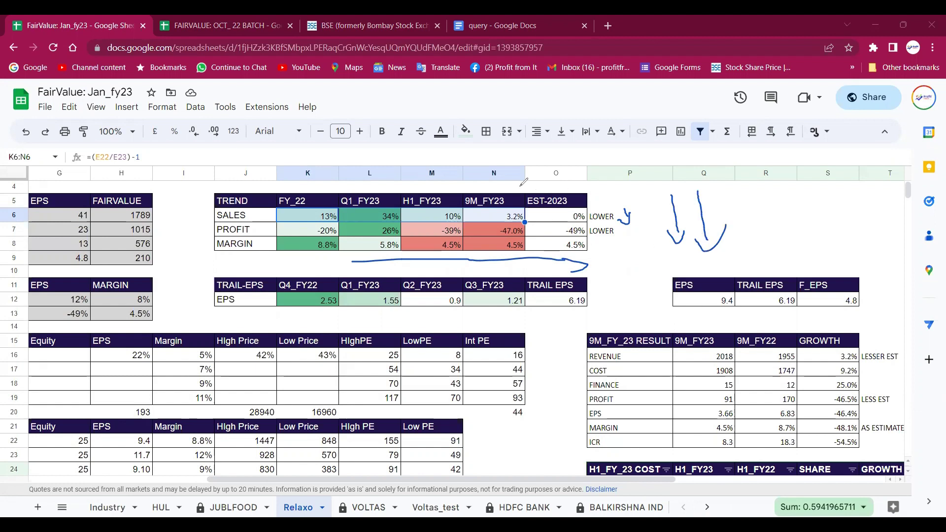
mouse_move(801, 196)
left_mouse_down()
mouse_move(788, 197)
mouse_move(831, 222)
mouse_move(869, 211)
mouse_move(885, 240)
left_mouse_up()
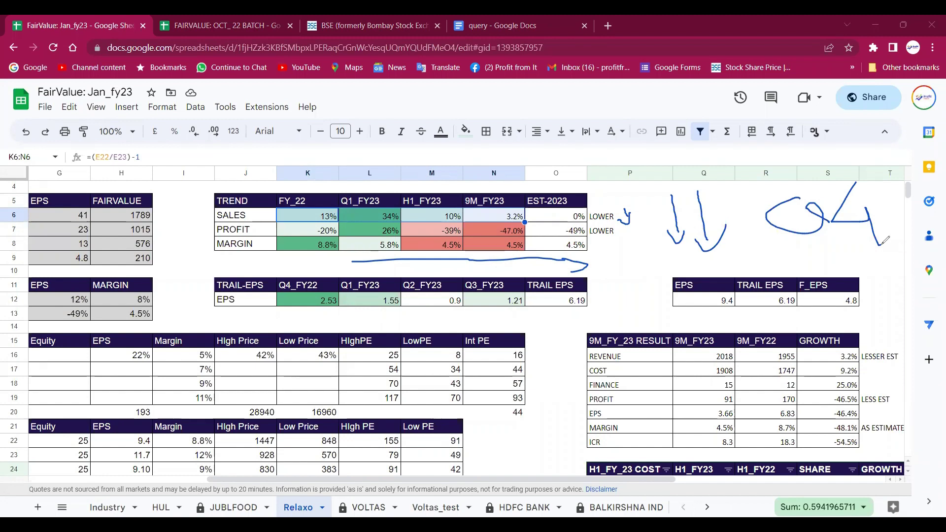
mouse_move(522, 205)
left_mouse_down()
mouse_move(500, 209)
mouse_move(534, 217)
mouse_move(526, 200)
mouse_move(602, 157)
mouse_move(648, 189)
mouse_move(666, 171)
left_mouse_up()
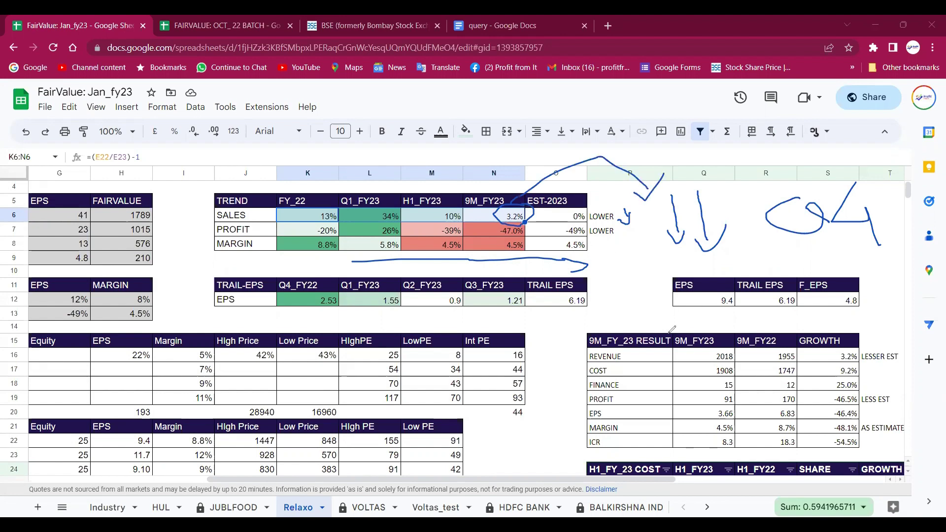
Sketch a falling-then-rising curve over the 9M_FY_23 RESULT table with a cross near its low point
mouse_move(597, 290)
left_mouse_down()
mouse_move(641, 367)
mouse_move(681, 348)
left_mouse_up()
mouse_move(630, 388)
left_mouse_down()
mouse_move(658, 400)
mouse_move(639, 404)
left_mouse_up()
left_click_drag(678, 351, 716, 325)
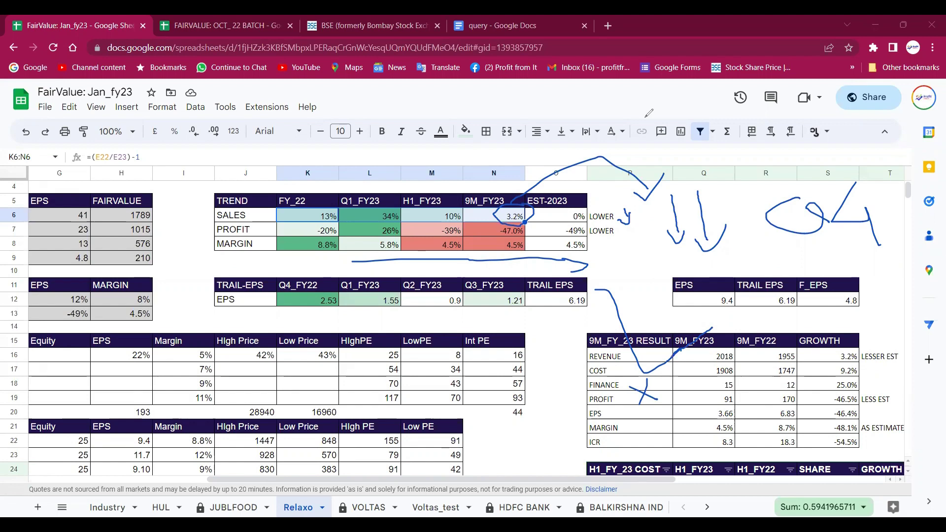
Clear the freehand marks, and highlight the TREND table from FY_22 through EST-2023 and its 9M_FY23 column
key("e")
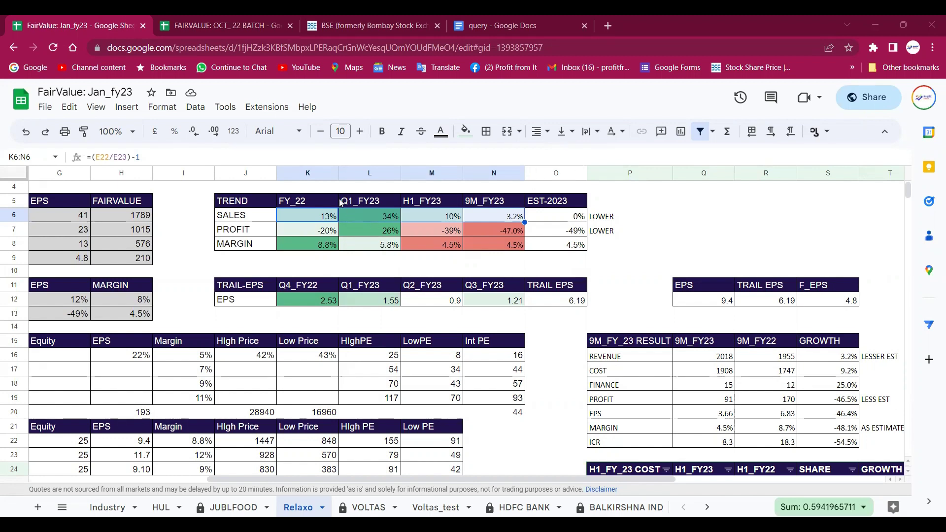
left_click_drag(484, 244, 583, 246)
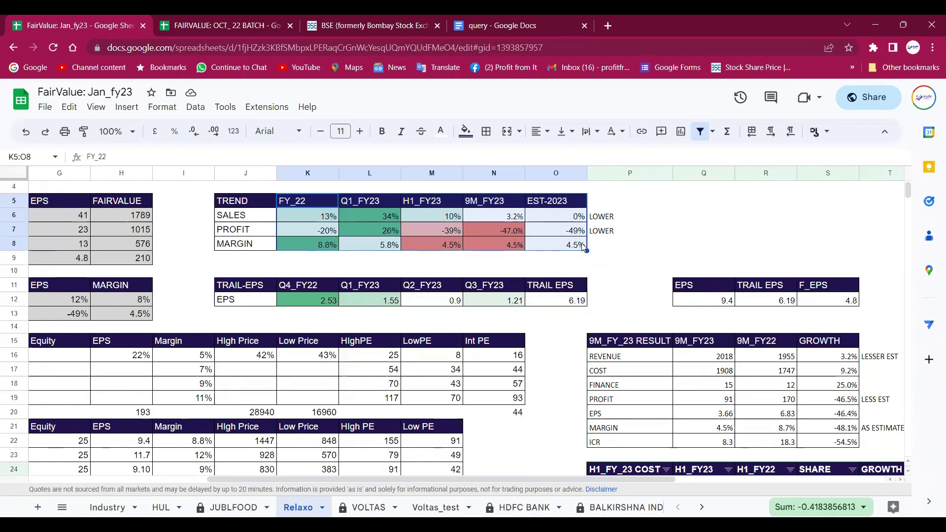
left_click_drag(515, 203, 517, 246)
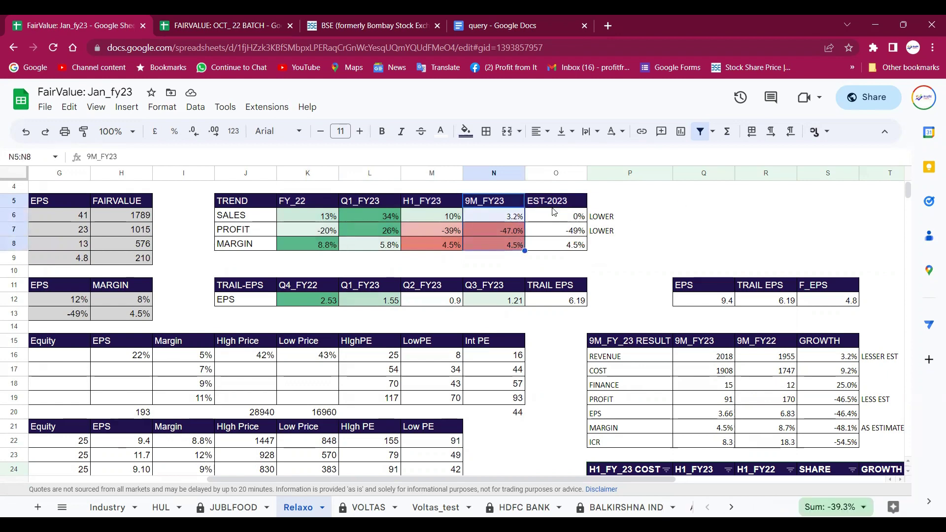
Check the EPS, TRAIL EPS and F_EPS figures above the 9M_FY_23 RESULT table and highlight the whole block
left_click(701, 286)
scroll(699, 266, "down", 1)
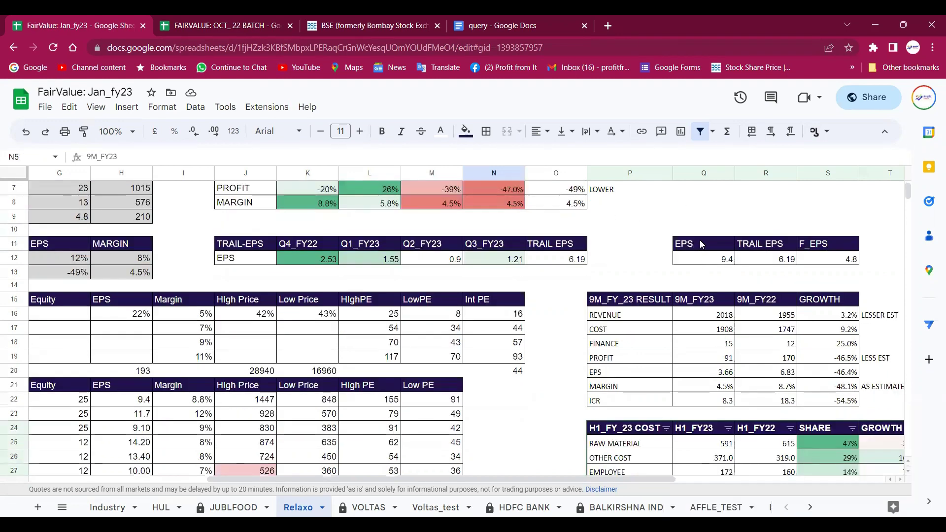
key("Right")
key("Right")
key("Right")
key("Right")
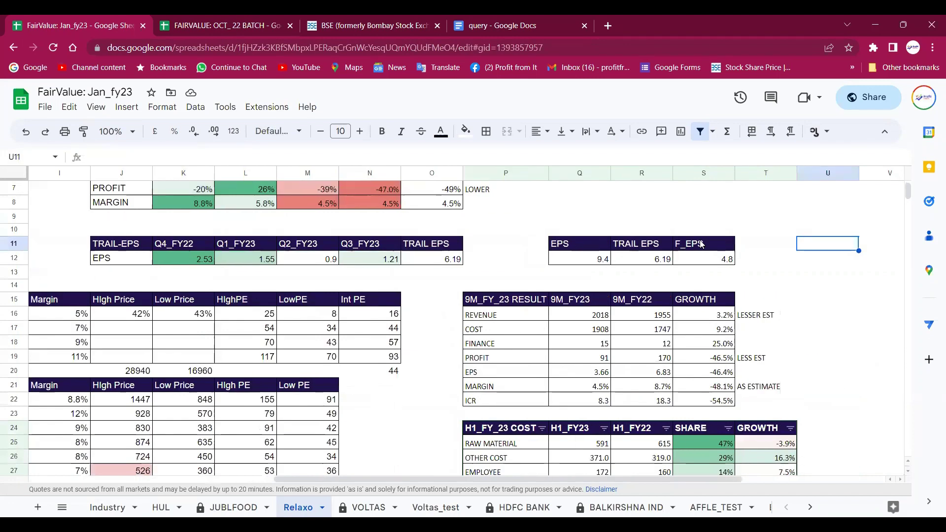
left_click(592, 260)
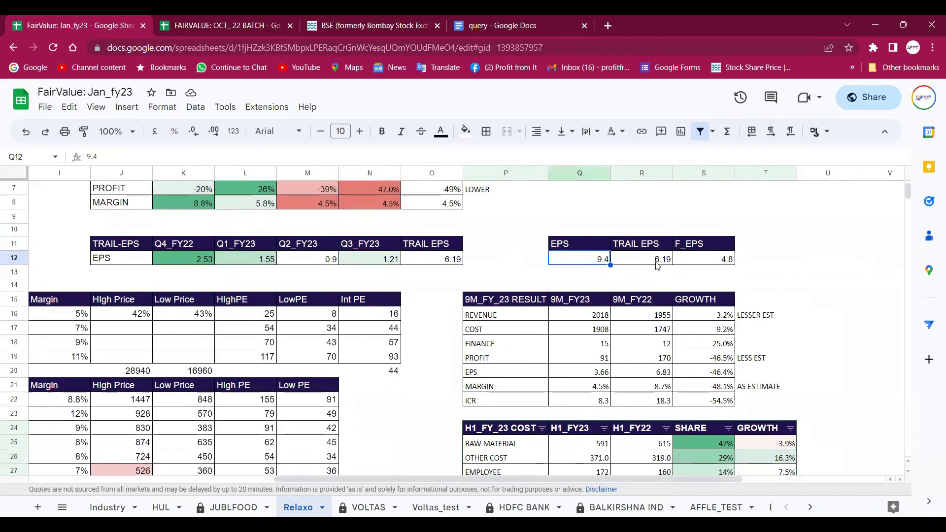
left_click_drag(606, 264, 647, 264)
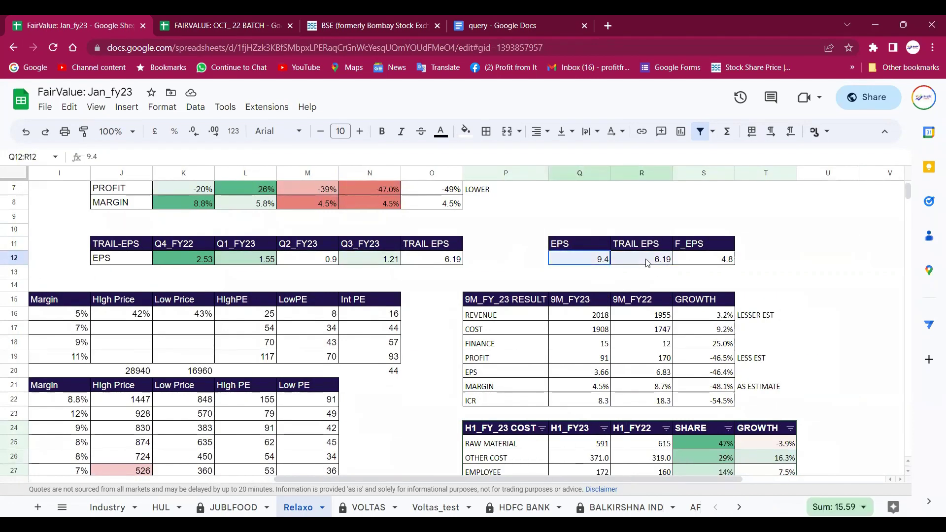
left_click(723, 262)
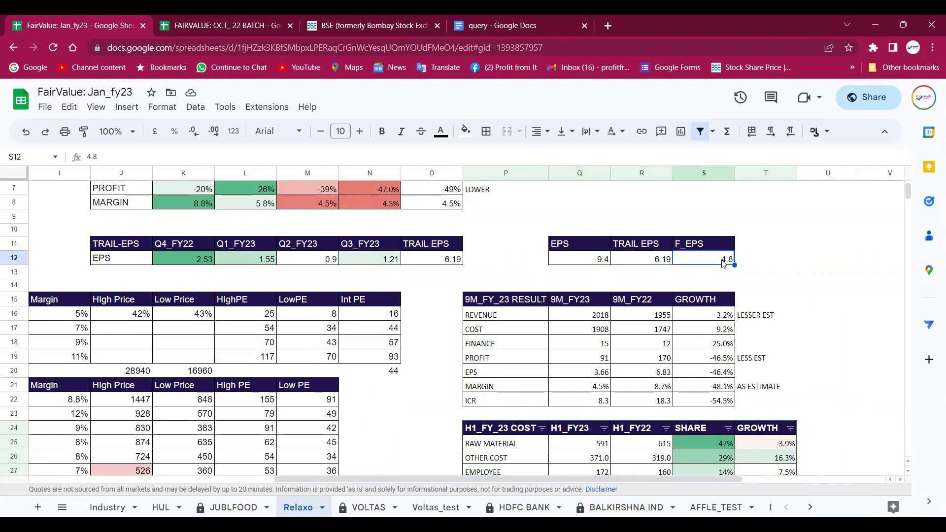
left_click_drag(586, 249, 720, 262)
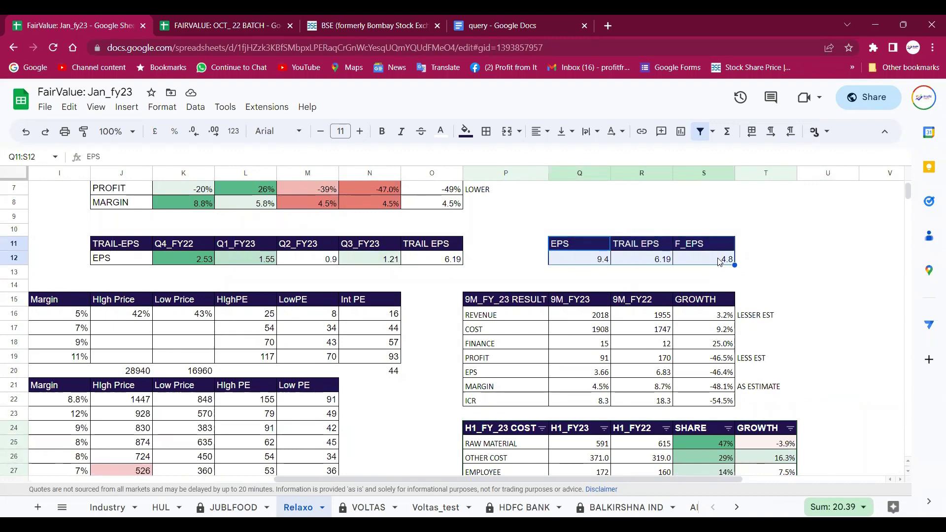
Sketch a falling zigzag arrow over the Growth table's Equity column and a cross beside its Int PE column
key("Home")
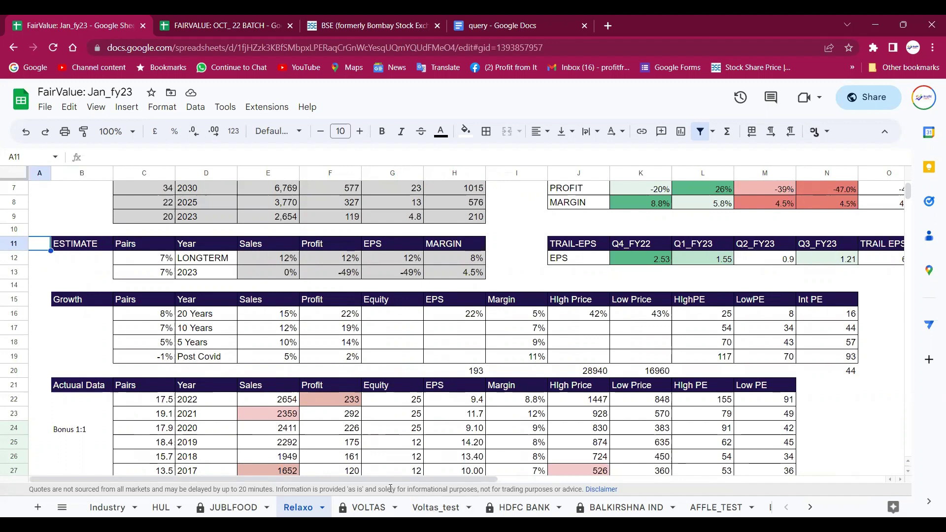
scroll(441, 332, "up", 1)
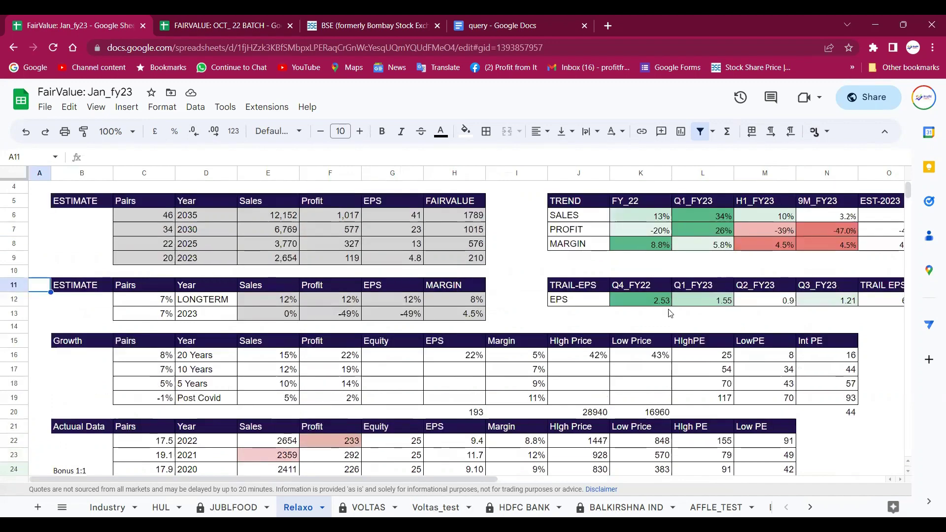
scroll(441, 332, "down", 2)
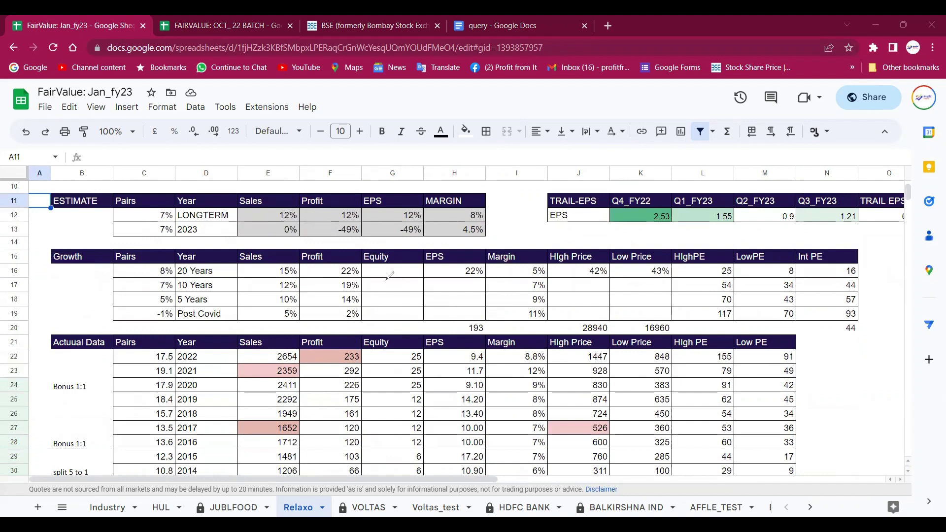
left_click_drag(383, 265, 387, 329)
mouse_move(880, 249)
left_mouse_down()
mouse_move(893, 262)
mouse_move(878, 279)
left_mouse_up()
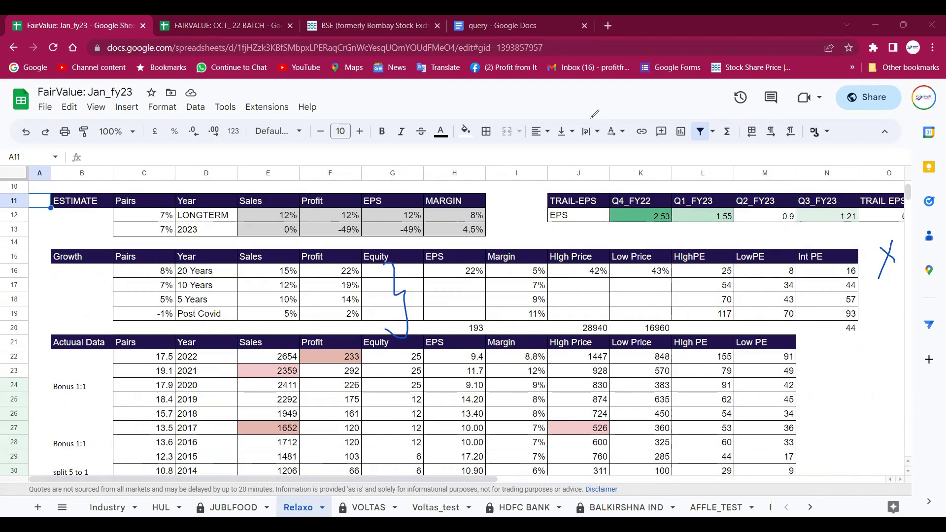
Calculate the price divided by the trailing EPS in cell E3 with the formula =C3/O12
scroll(710, 439, "up", 3)
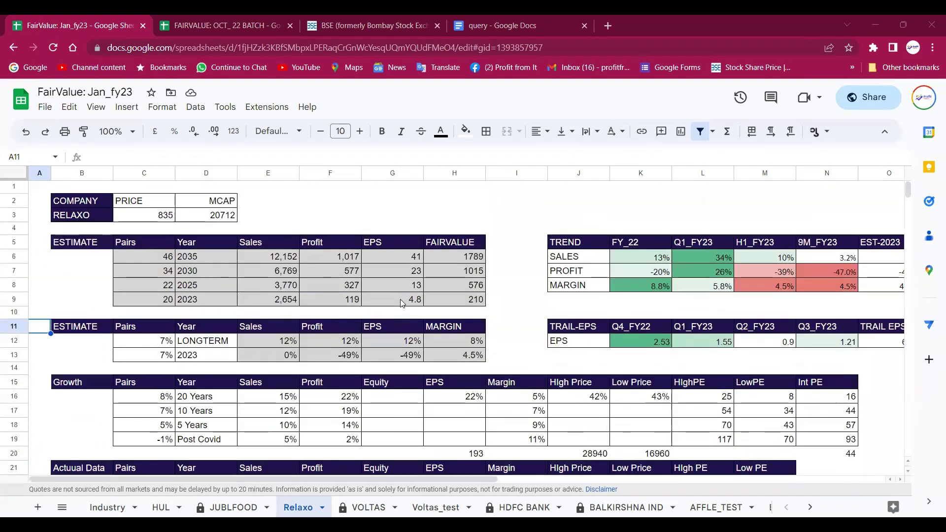
left_click(279, 213)
type("=C3/")
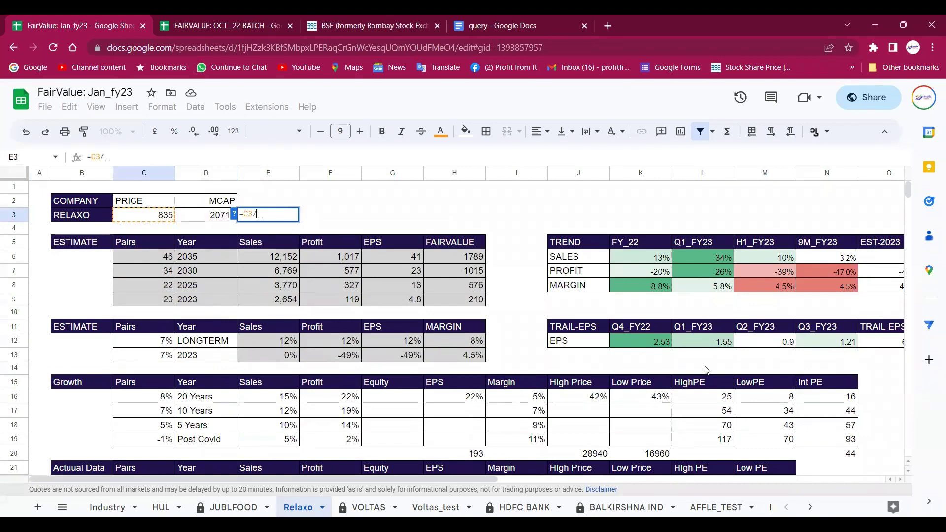
left_click(819, 342)
scroll(818, 340, "right", 3)
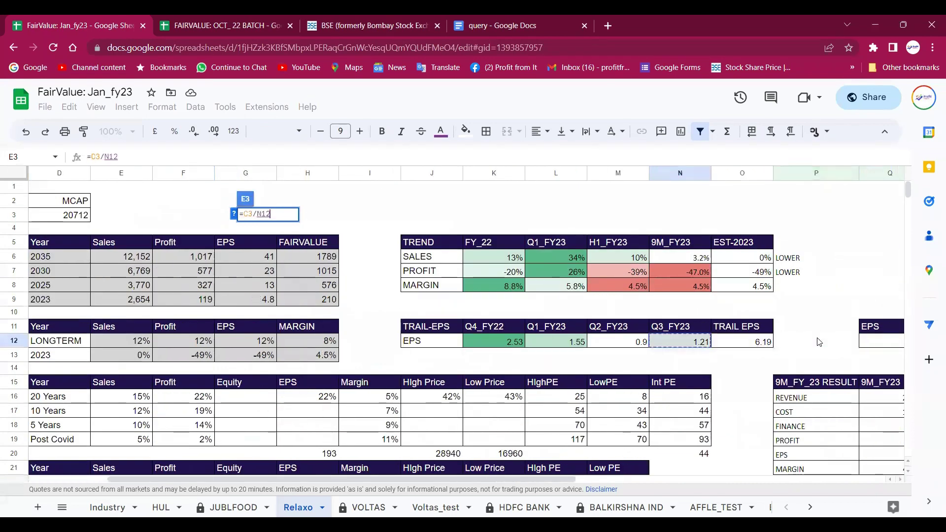
key("Return")
right_click(818, 341)
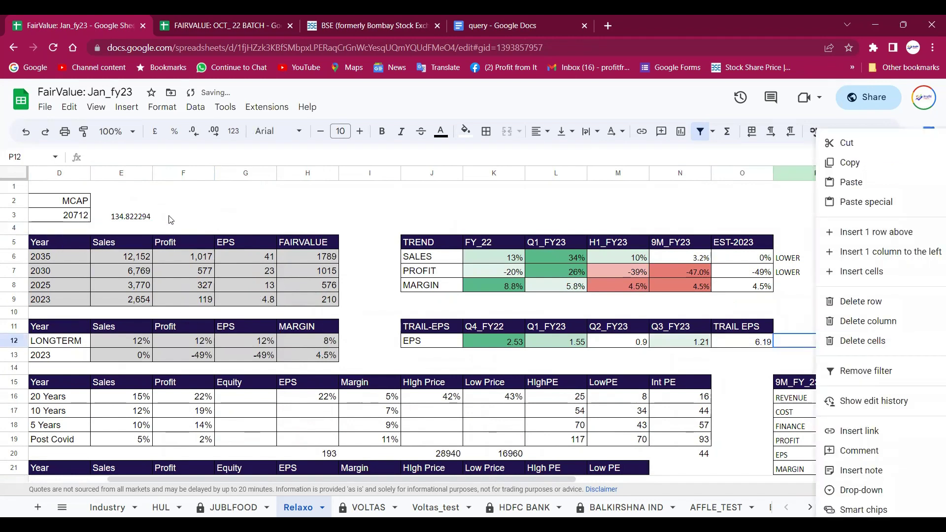
Display the price-to-trailing-EPS ratio in E3 without decimal places
left_click(130, 216)
left_click(194, 131)
left_click(194, 131)
left_click(194, 131)
left_click(194, 131)
left_click(194, 131)
left_click(194, 131)
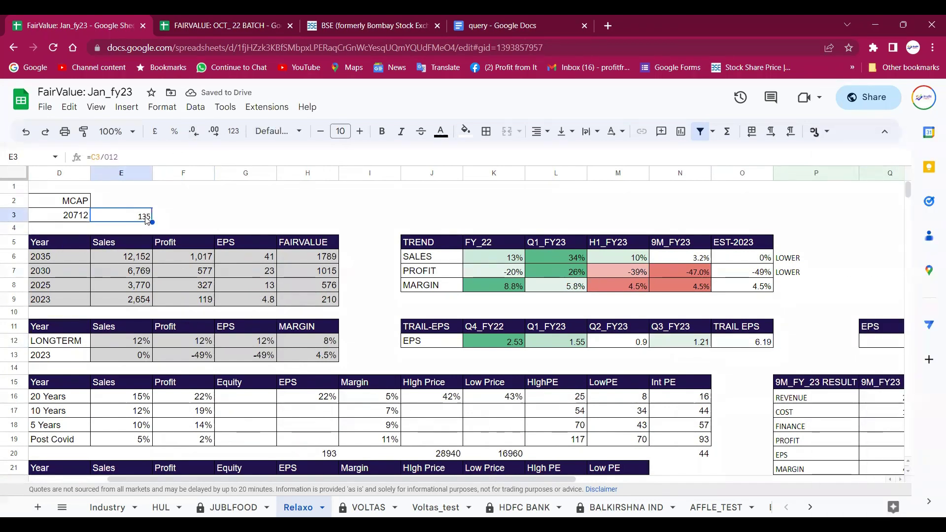
Highlight the 9M_FY23 sales, profit and margin figures in the TREND table, and select the sales and profit values individually
left_click_drag(699, 262, 702, 286)
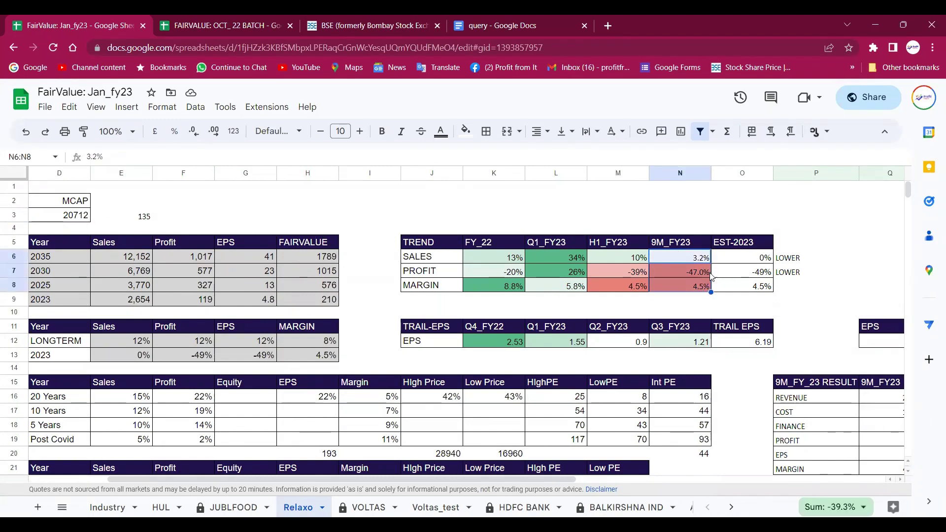
left_click(702, 263)
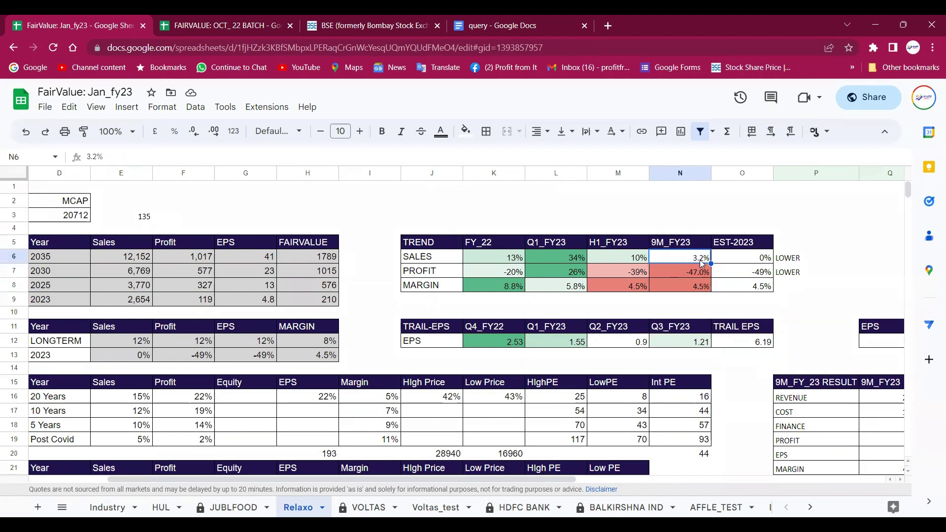
left_click(702, 276)
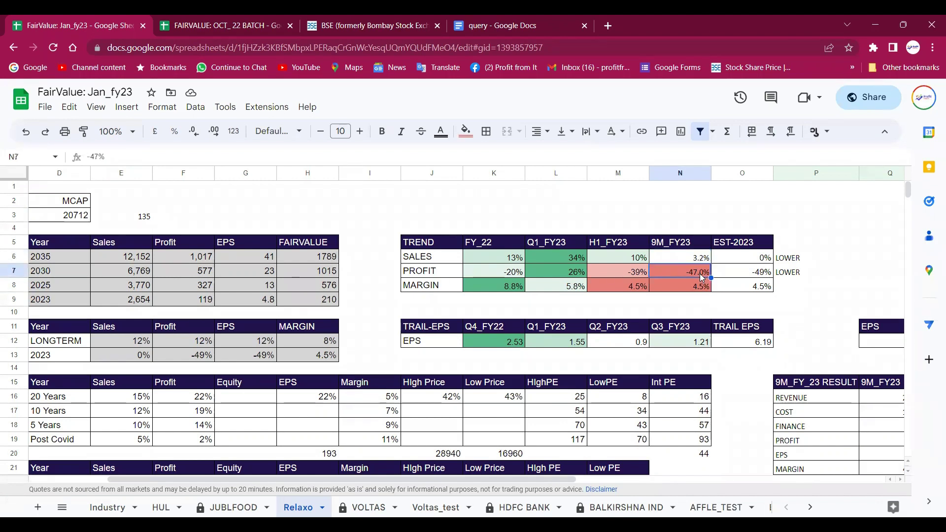